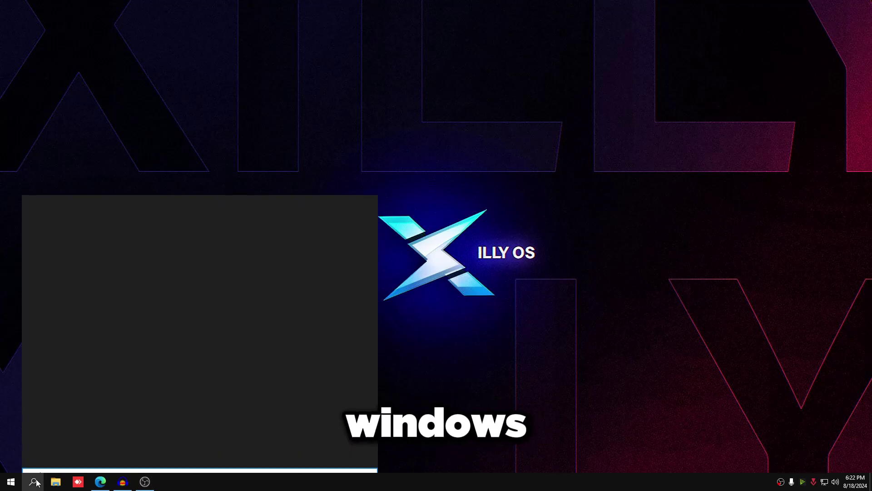
Step: Open System Information (msinfo32) and read BaseBoard Product MEG Z690 UNIFY-X and BIOS version A.G0
type("msinfo32")
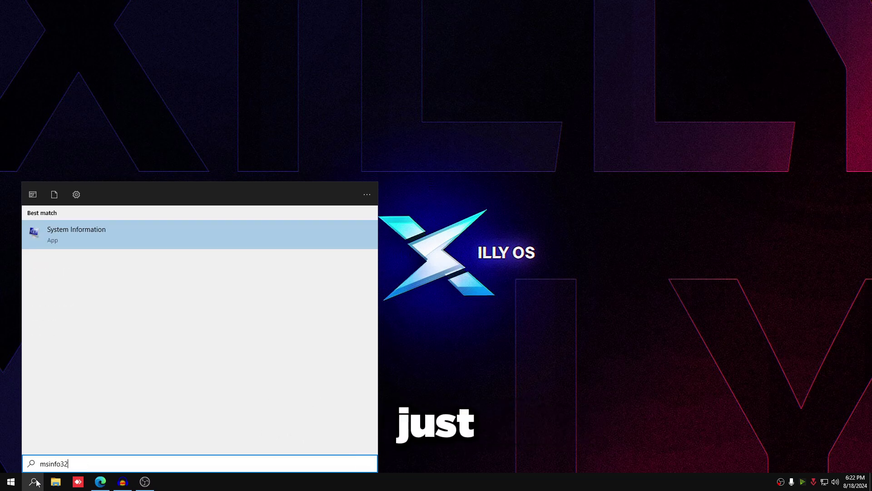
key("Return")
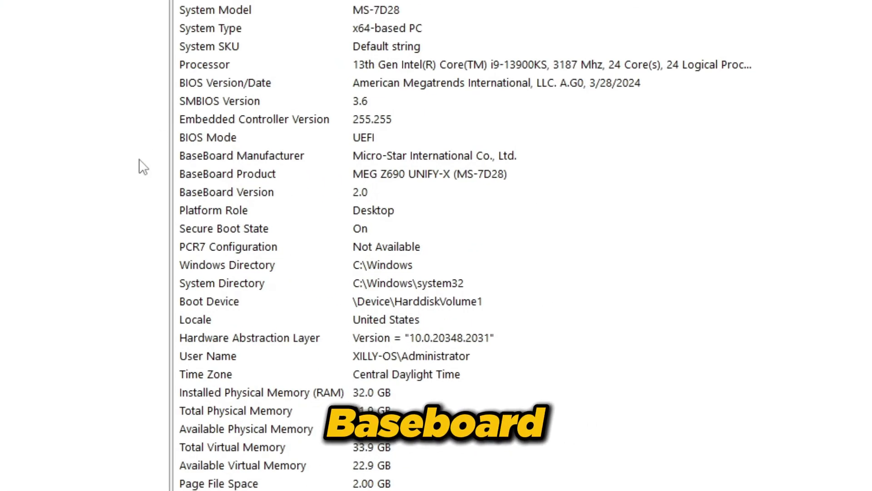
left_click(194, 186)
left_click(340, 175)
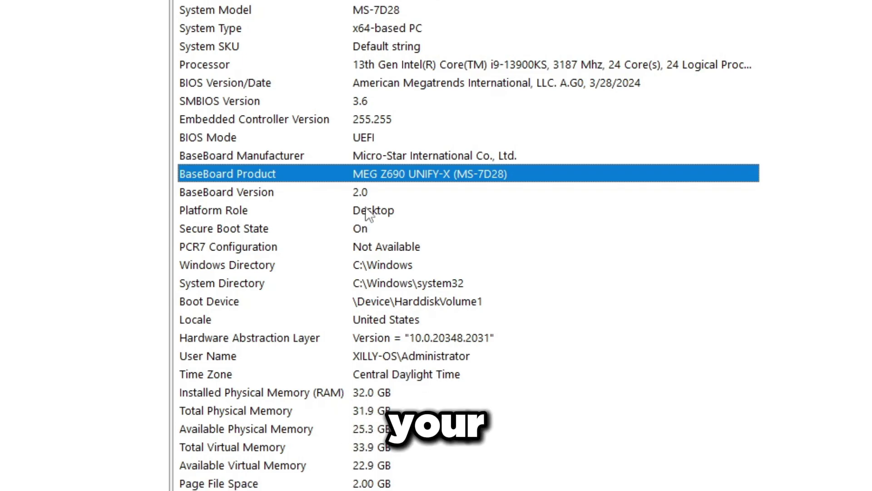
left_click(230, 88)
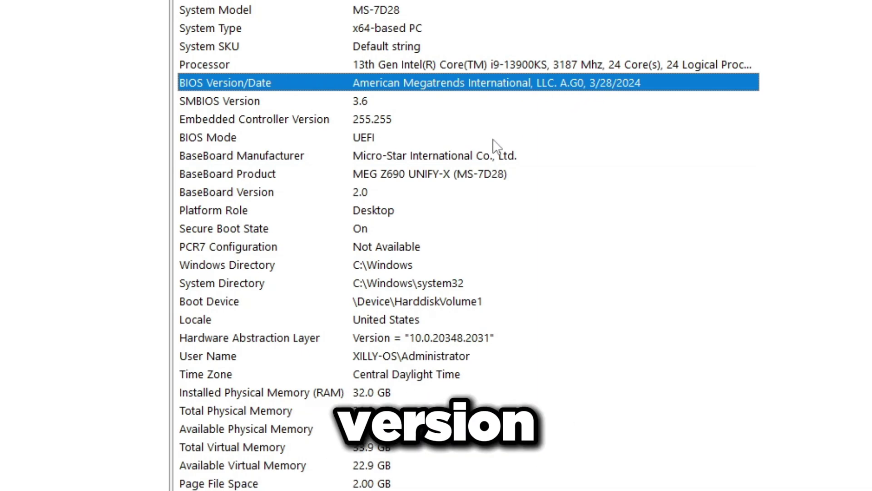
left_click(477, 179)
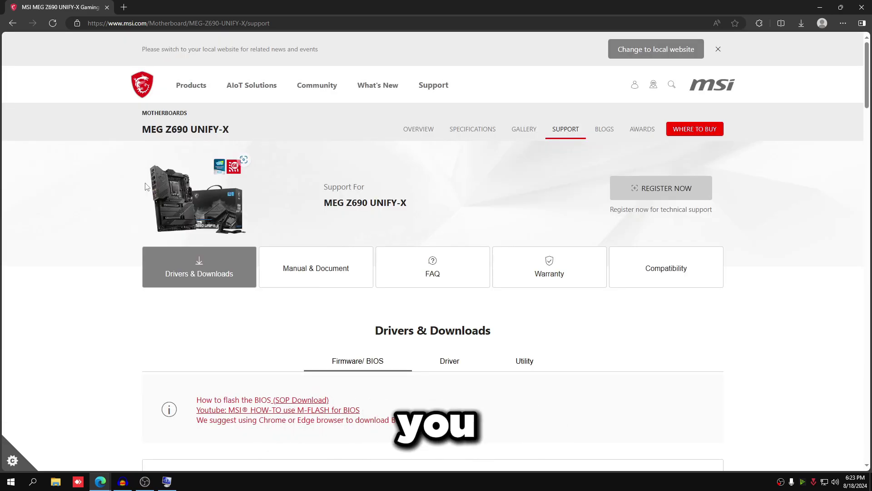
Step: Scroll the Firmware/BIOS list and highlight the newest AMI BIOS, 7D28vAG (2024-04-08)
scroll(357, 278, "down", 3)
scroll(367, 231, "down", 3)
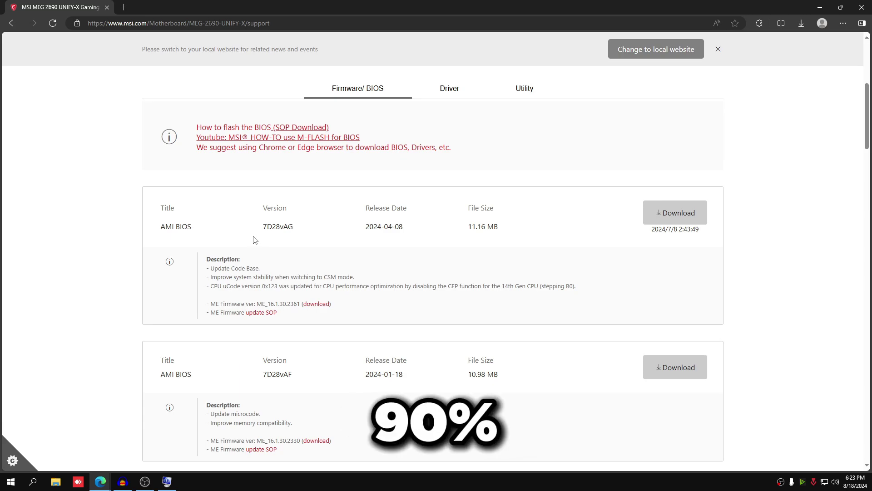
left_click_drag(281, 230, 295, 227)
left_click(300, 232)
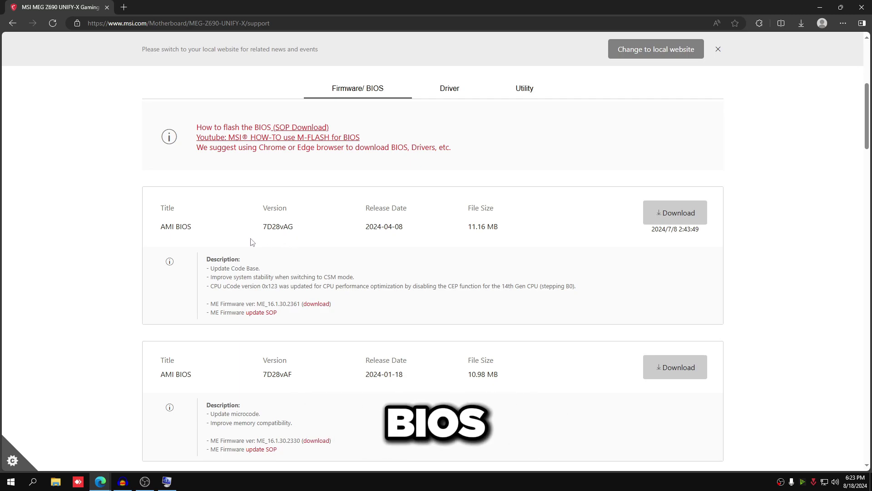
scroll(279, 247, "down", 3)
scroll(279, 255, "up", 4)
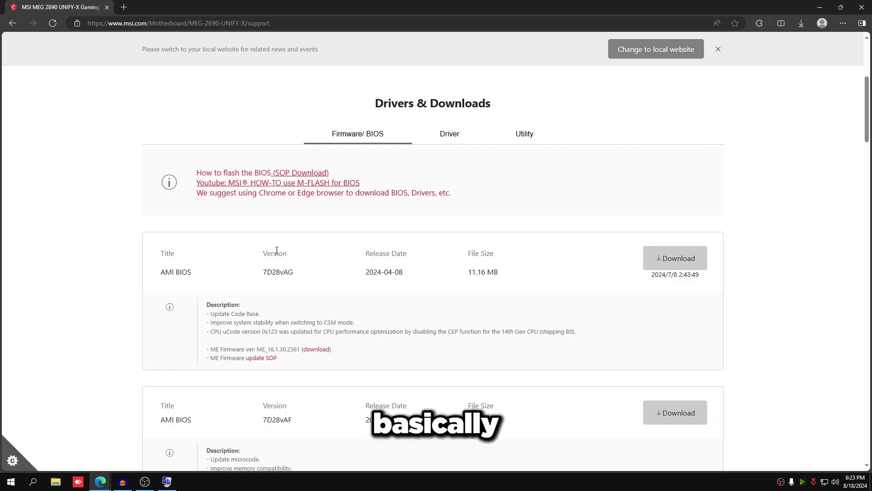
scroll(273, 300, "down", 2)
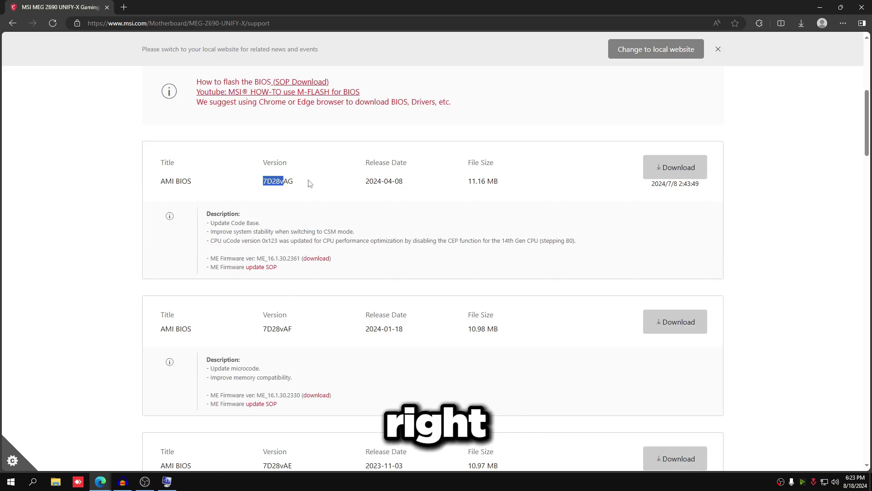
Step: Reload the MSI support page while fetching the 7D28vAG BIOS zip
key("F5")
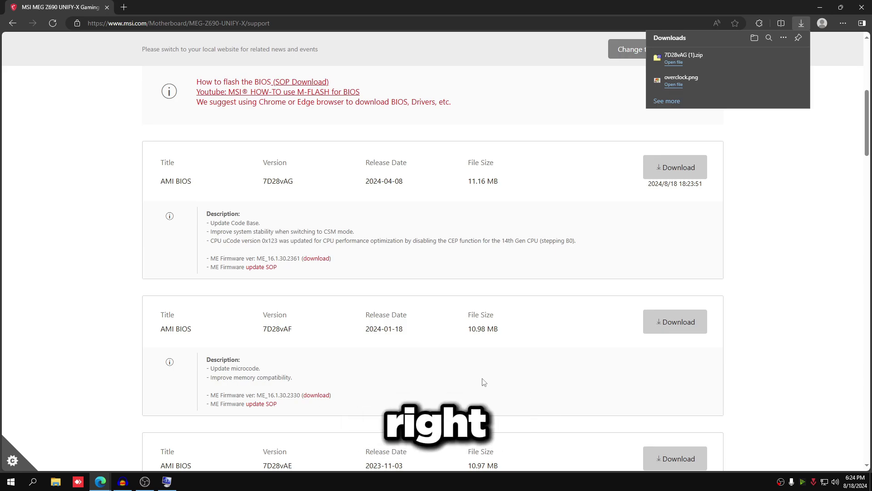
Step: Open Disk Management and enter a 92 MB shrink amount for the C: volume
left_click(10, 482)
type("disk man")
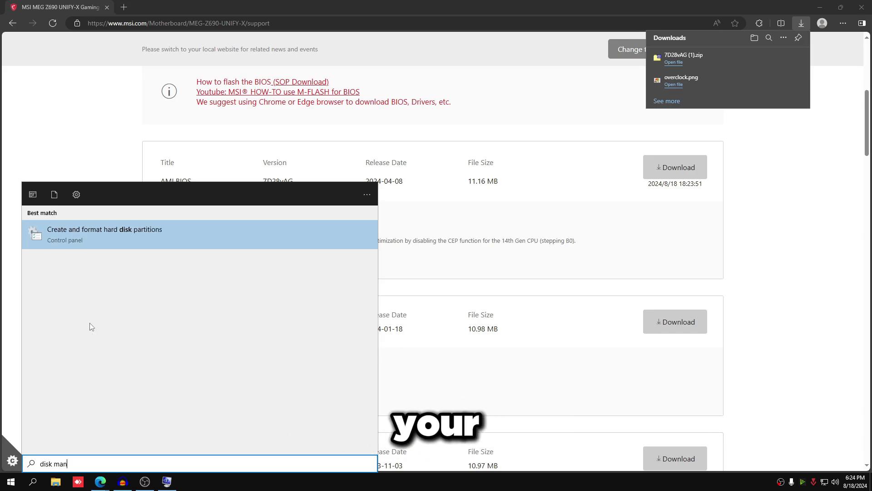
key("Return")
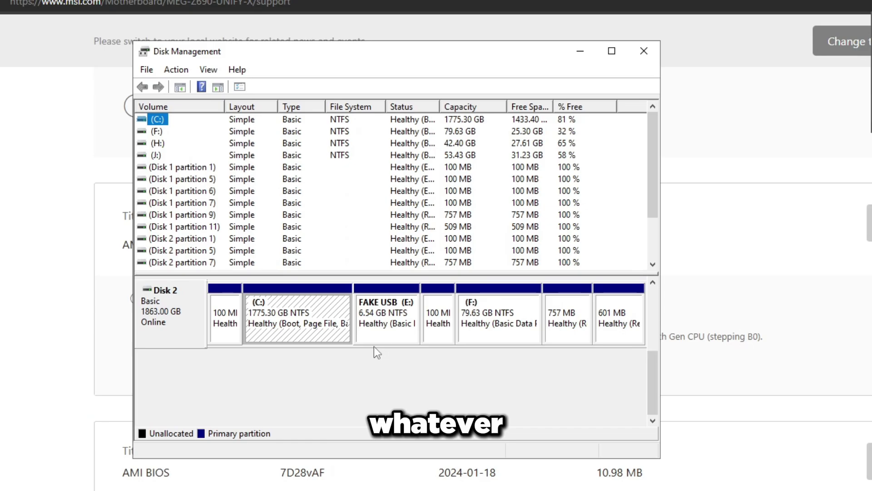
left_click(412, 335)
left_click(327, 334)
right_click(342, 324)
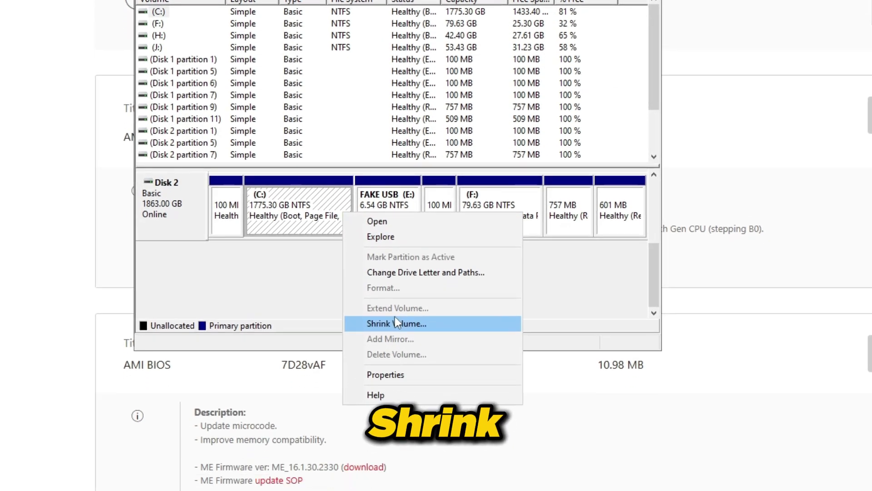
left_click(394, 426)
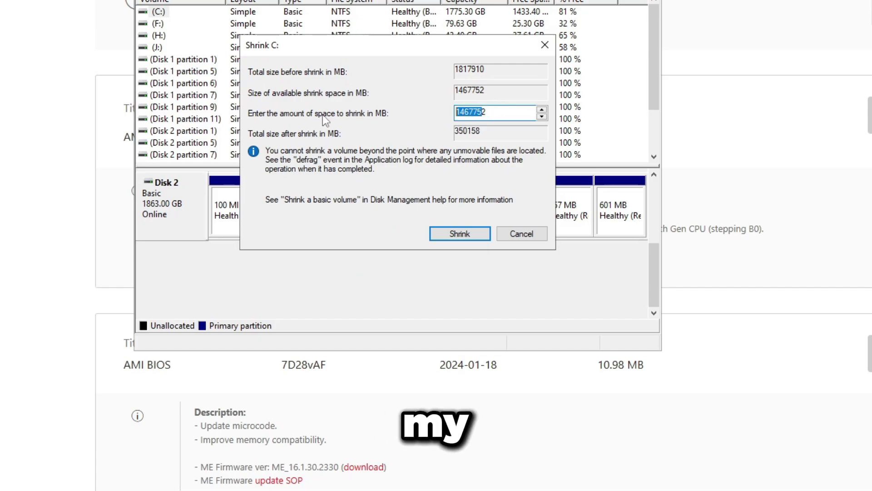
type("92")
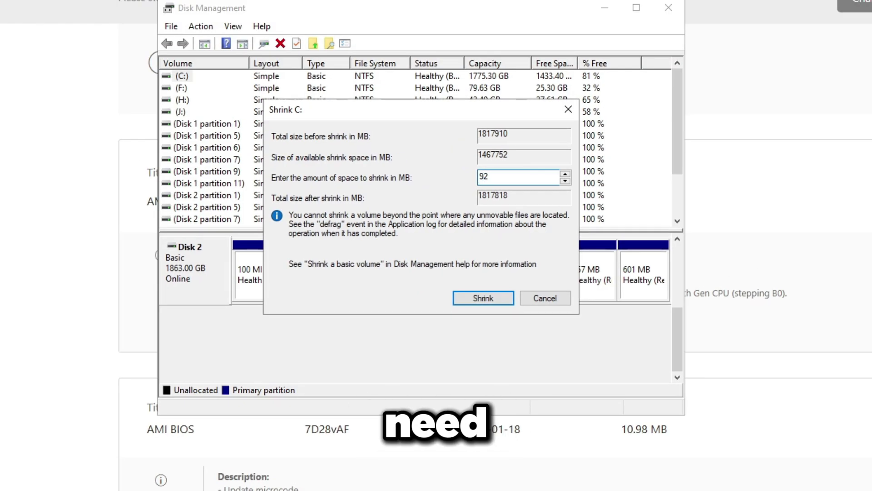
Step: Shrink C: by 92 MB, leaving unallocated space on the disk
left_click(500, 297)
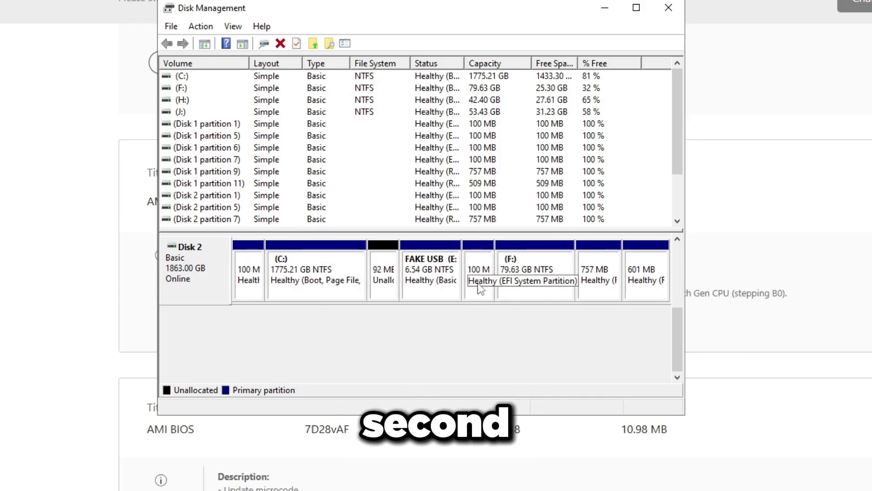
left_click(387, 286)
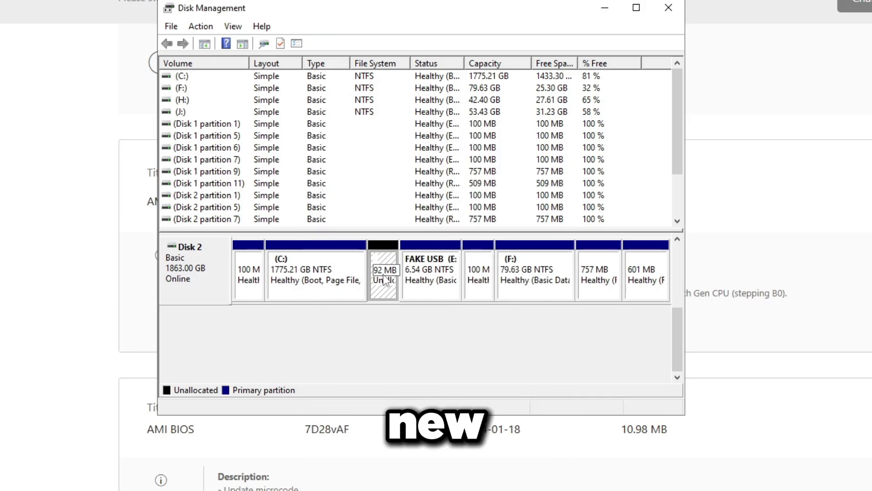
right_click(385, 278)
Step: Create a 91 MB simple volume with the suggested drive letter, formatted FAT32, labelled BIOS
left_click(421, 284)
left_click(428, 328)
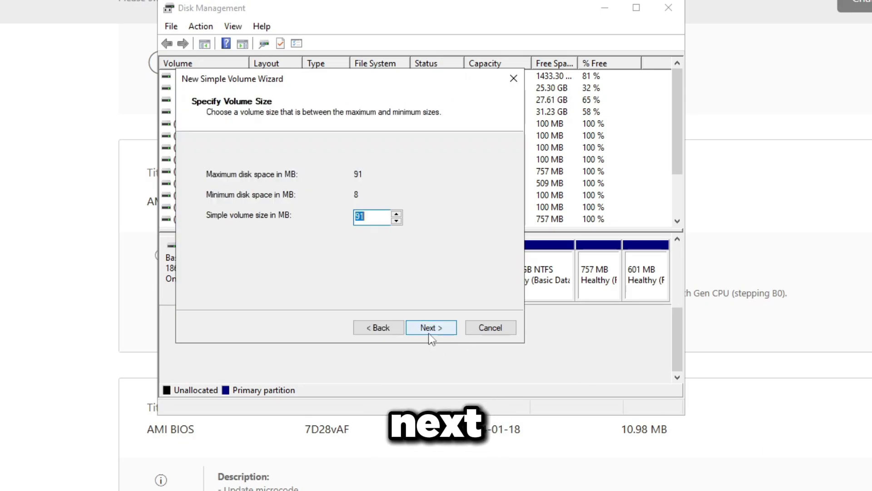
left_click(427, 331)
left_click(428, 328)
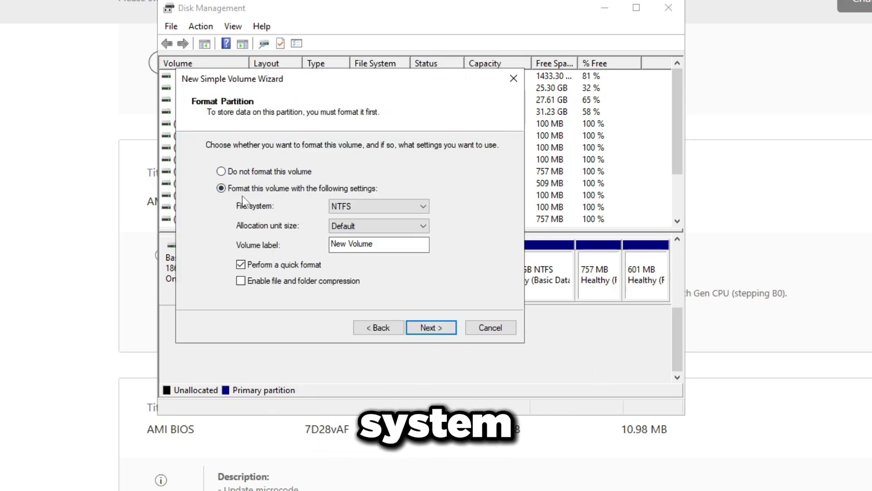
left_click(353, 207)
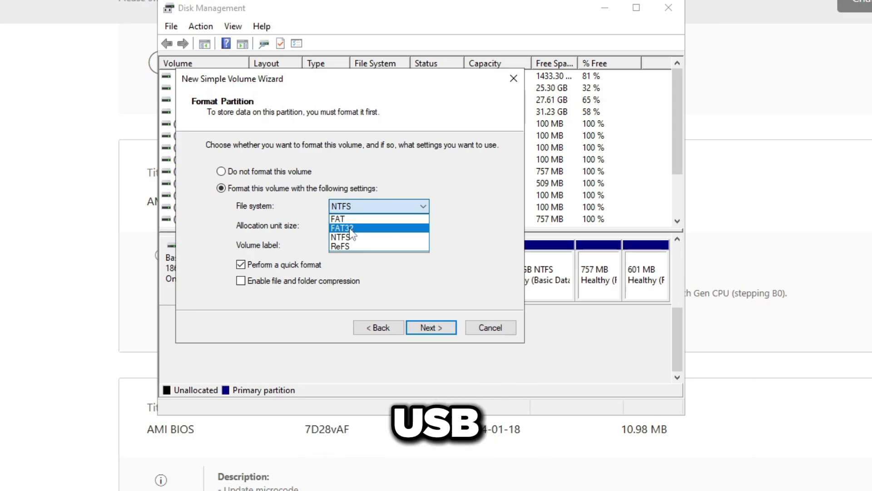
left_click(351, 229)
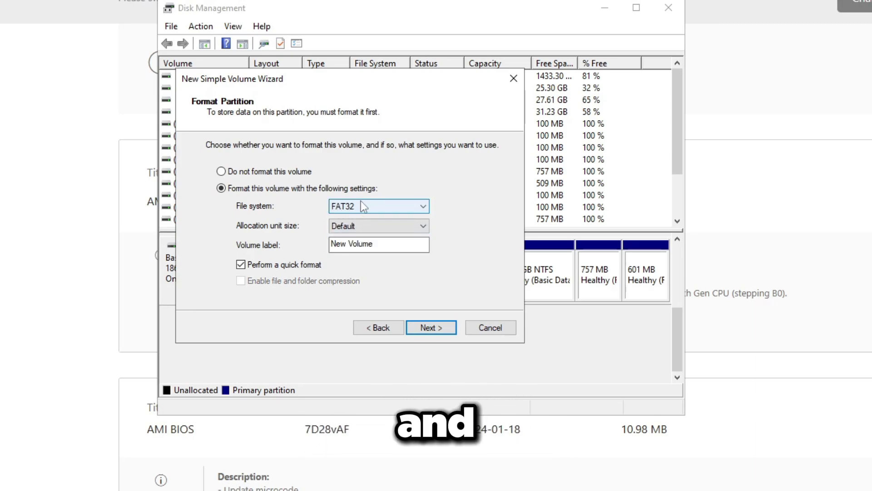
key("Tab")
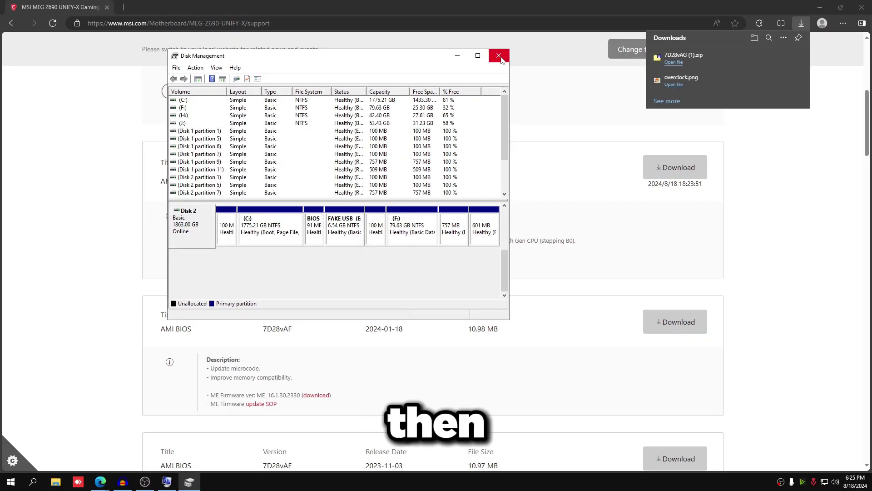
Step: Close Disk Management and open the downloaded 7D28vAG zip in 7-Zip
left_click(501, 59)
mouse_move(755, 59)
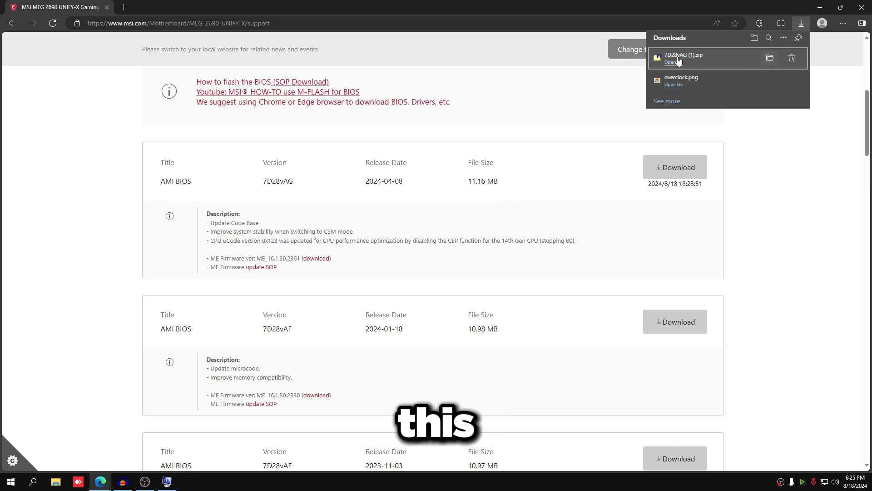
left_click(677, 62)
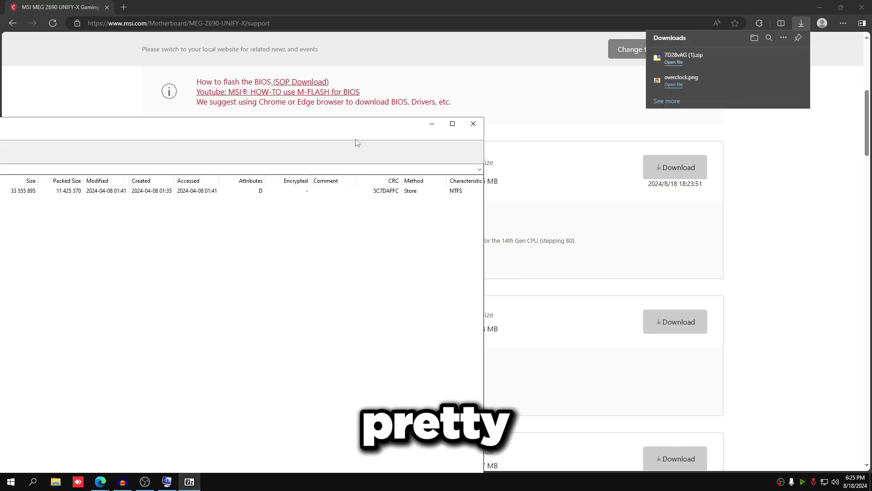
left_click_drag(116, 127, 439, 96)
Step: Extract the 7D28vAG folder from the archive to the BIOS (K:) drive
left_click(188, 119)
left_click(538, 202)
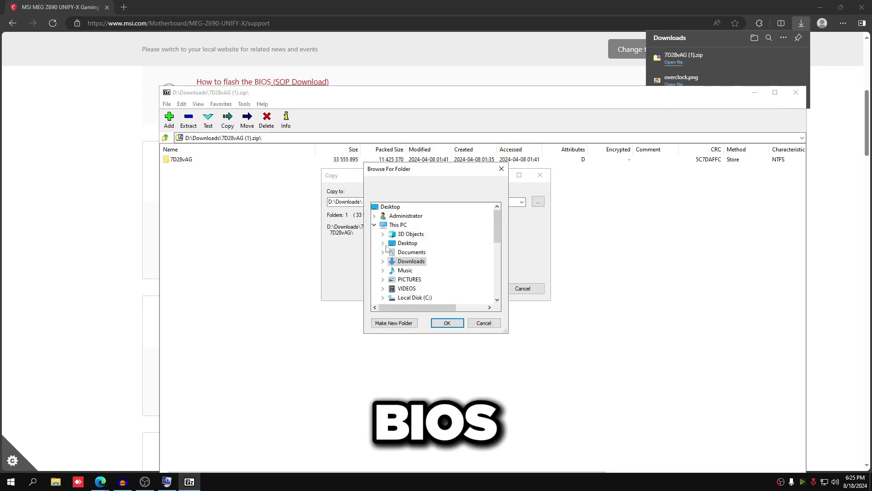
scroll(431, 255, "down", 5)
left_click(409, 261)
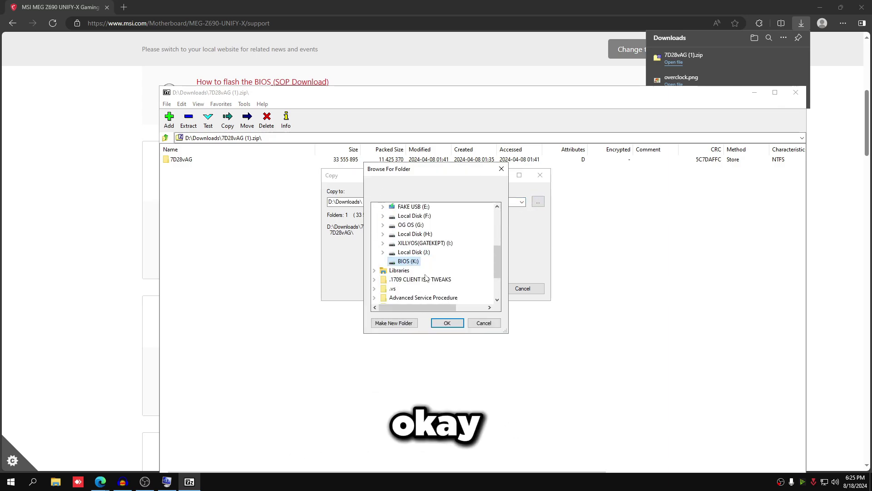
left_click(446, 323)
left_click(473, 288)
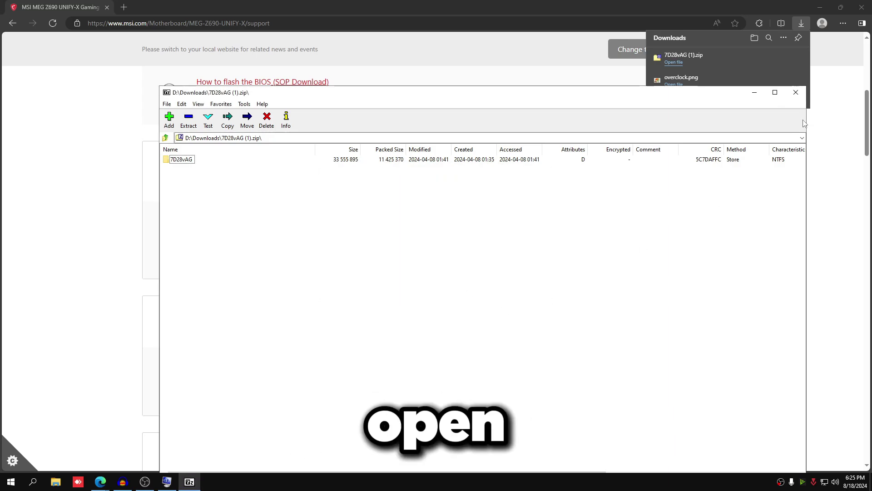
left_click(795, 92)
Step: Move both files from the 7D28vAG folder to the root of BIOS (K:)
left_click(55, 482)
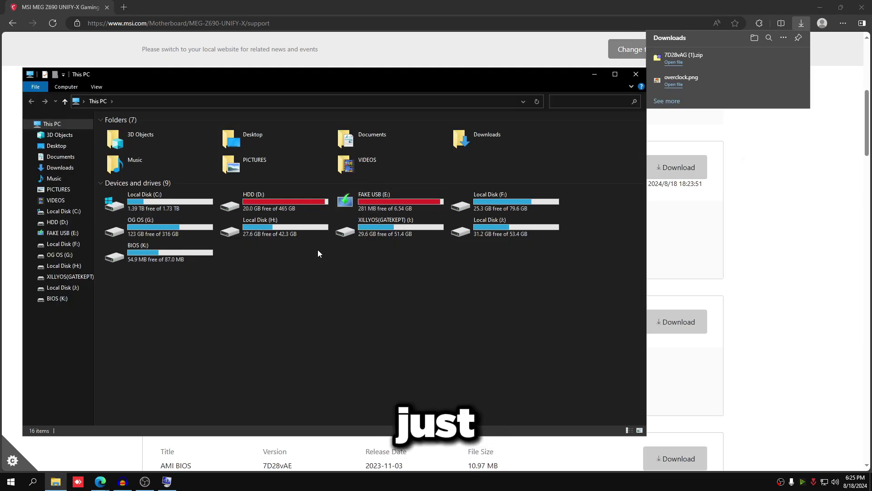
double_click(165, 256)
double_click(123, 130)
key("ctrl+a")
left_click_drag(130, 142, 126, 100)
Step: Delete the emptied 7D28vAG folder, leaving 7D28vAx.txt and E7D28IMS.AG0 at K:'s root
left_click(126, 101)
right_click(127, 130)
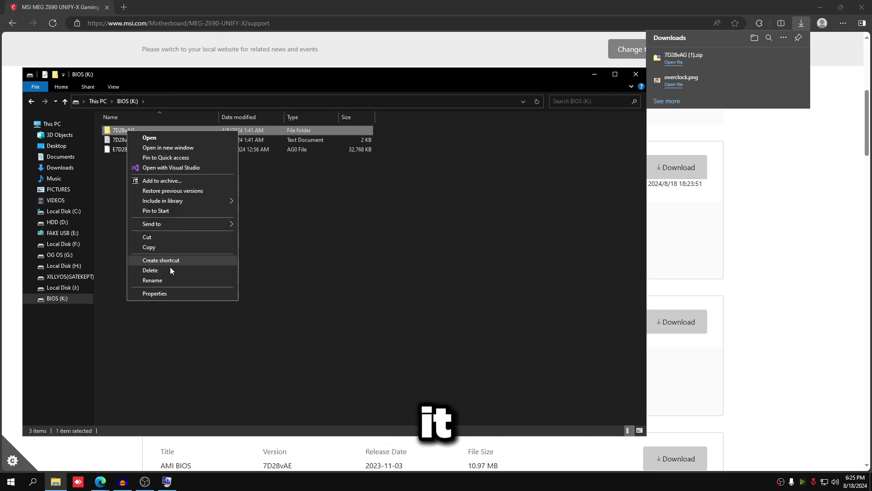
left_click(170, 268)
key("ctrl+a")
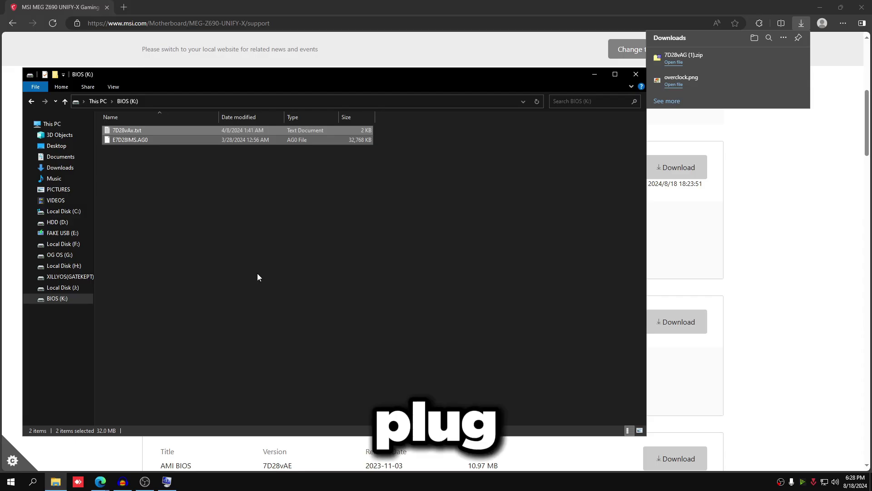
left_click_drag(221, 263, 281, 47)
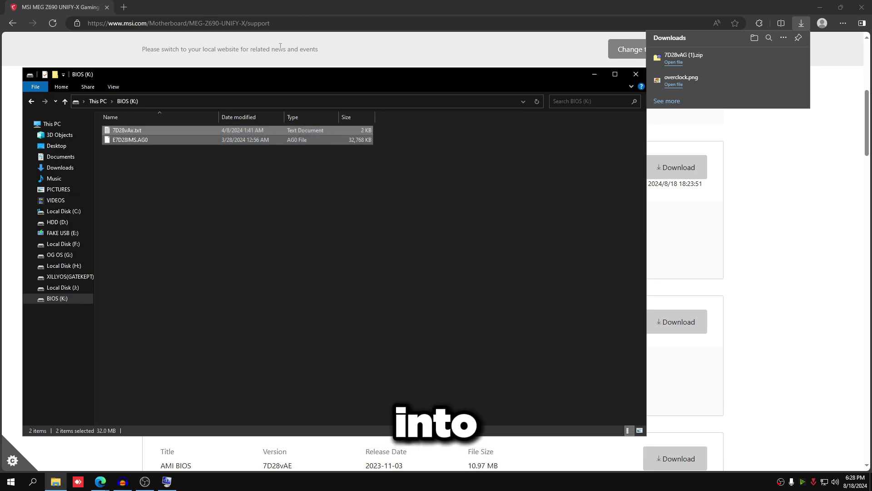